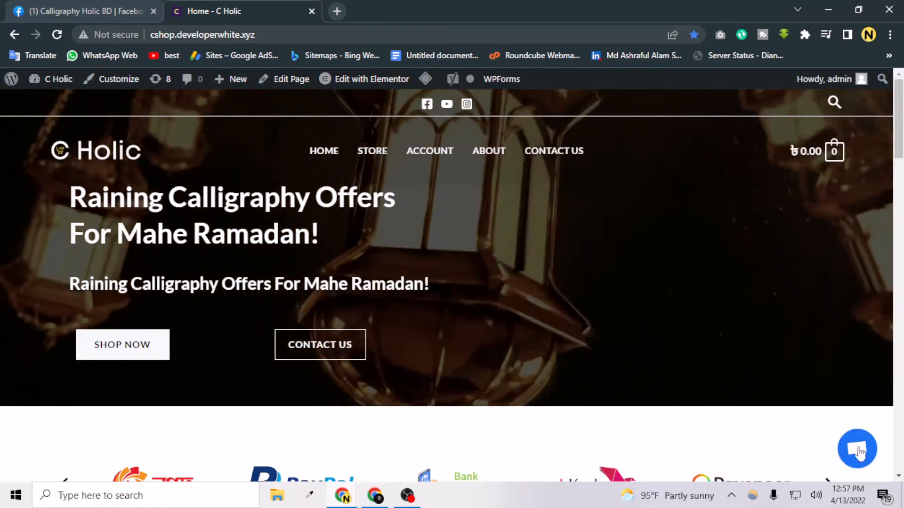
- Switch to the Calligraphy Holic BD Facebook page and open the Chat plugin settings in its Meta Business Suite inbox
{"action": "scroll", "coordinate": [779, 450], "scroll_direction": "down", "scroll_amount": 2}
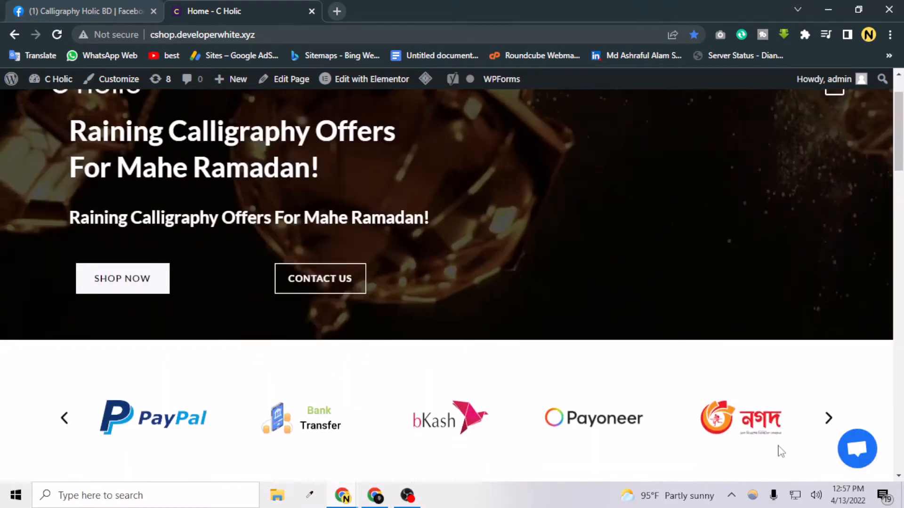
{"action": "scroll", "coordinate": [781, 447], "scroll_direction": "up", "scroll_amount": 2}
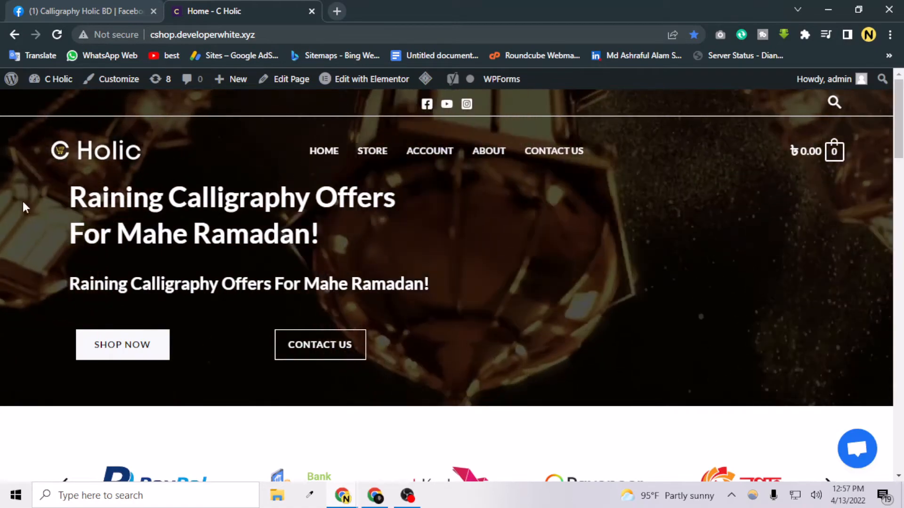
{"action": "left_click", "coordinate": [55, 5]}
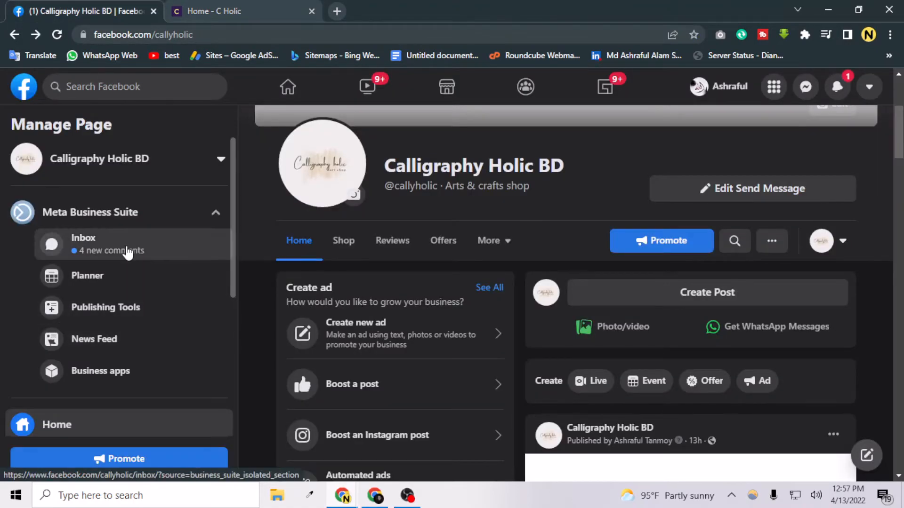
{"action": "left_click", "coordinate": [128, 254]}
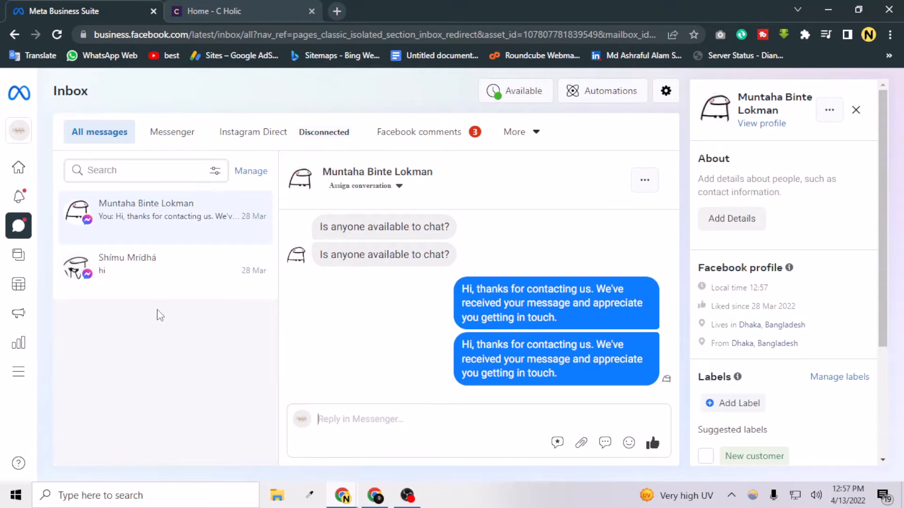
{"action": "left_click", "coordinate": [533, 138]}
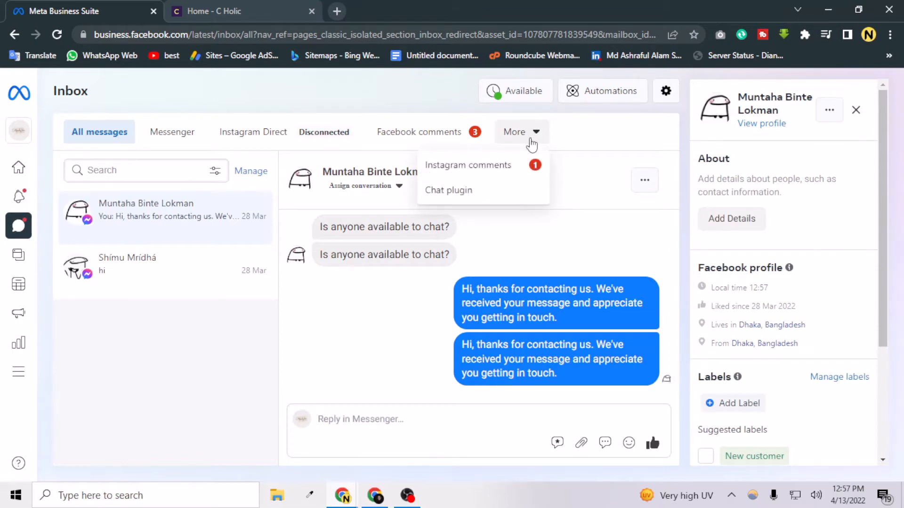
{"action": "left_click", "coordinate": [470, 191]}
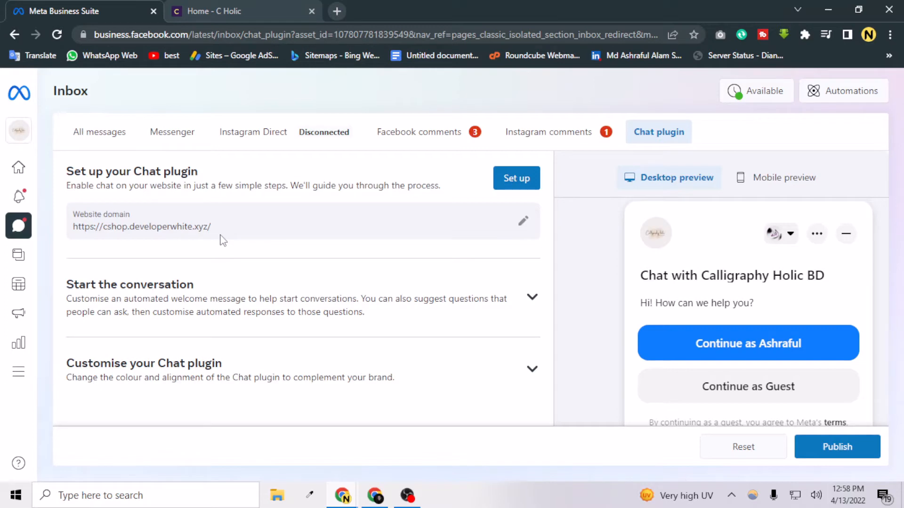
{"action": "left_click", "coordinate": [523, 221]}
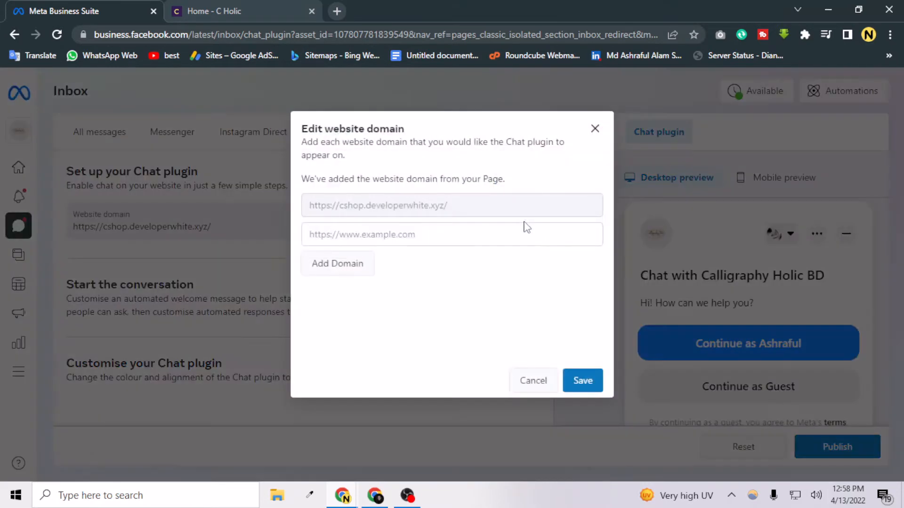
{"action": "left_click", "coordinate": [433, 232]}
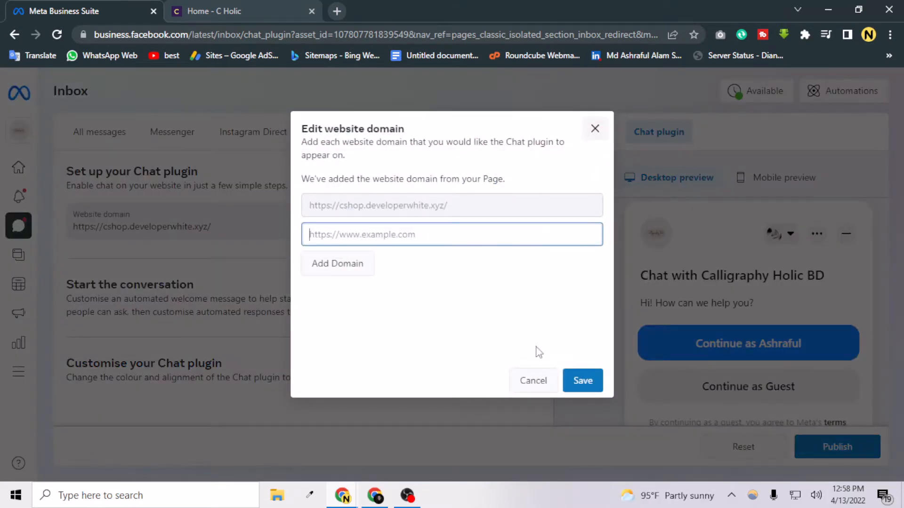
{"action": "left_click", "coordinate": [536, 381]}
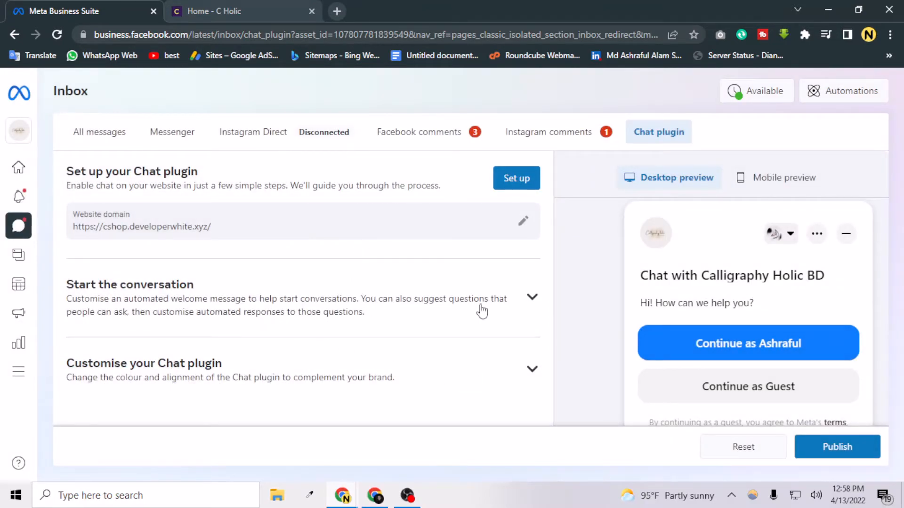
- Expand the Start the conversation settings and review the welcome message and frequently asked questions
{"action": "left_click", "coordinate": [532, 297]}
{"action": "scroll", "coordinate": [460, 319], "scroll_direction": "down", "scroll_amount": 5}
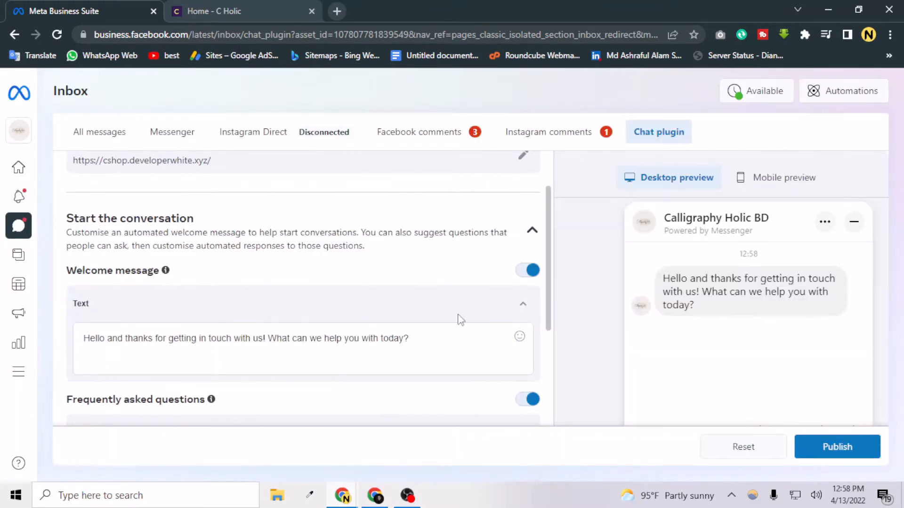
{"action": "scroll", "coordinate": [224, 306], "scroll_direction": "up", "scroll_amount": 3}
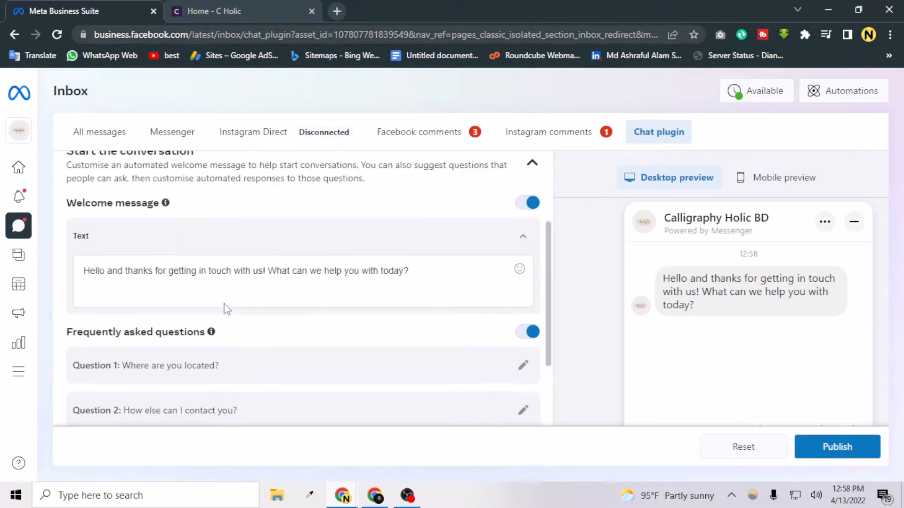
{"action": "scroll", "coordinate": [224, 306], "scroll_direction": "down", "scroll_amount": 3}
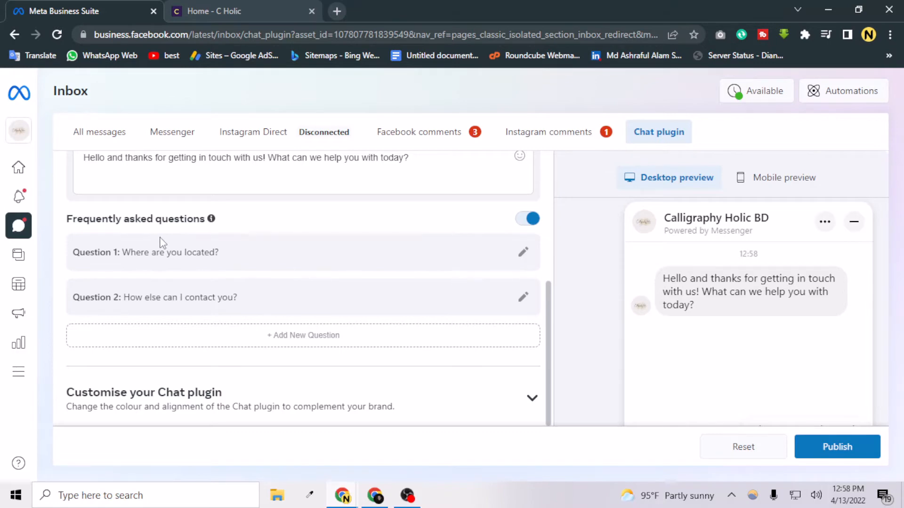
{"action": "scroll", "coordinate": [236, 251], "scroll_direction": "up", "scroll_amount": 3}
{"action": "scroll", "coordinate": [236, 251], "scroll_direction": "down", "scroll_amount": 3}
{"action": "scroll", "coordinate": [301, 253], "scroll_direction": "up", "scroll_amount": 5}
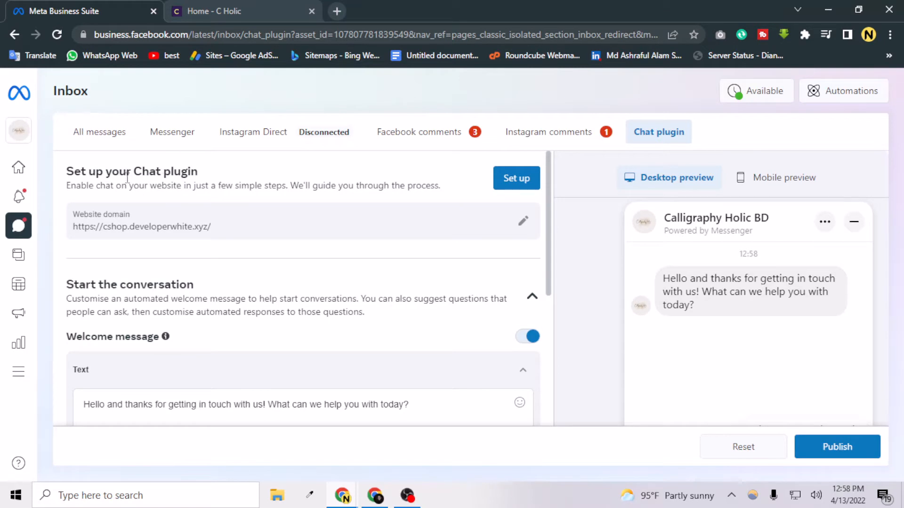
- Start the Chat plugin setup, read the Wordpress installation instructions, and return to the choice of setup methods
{"action": "left_click", "coordinate": [519, 186]}
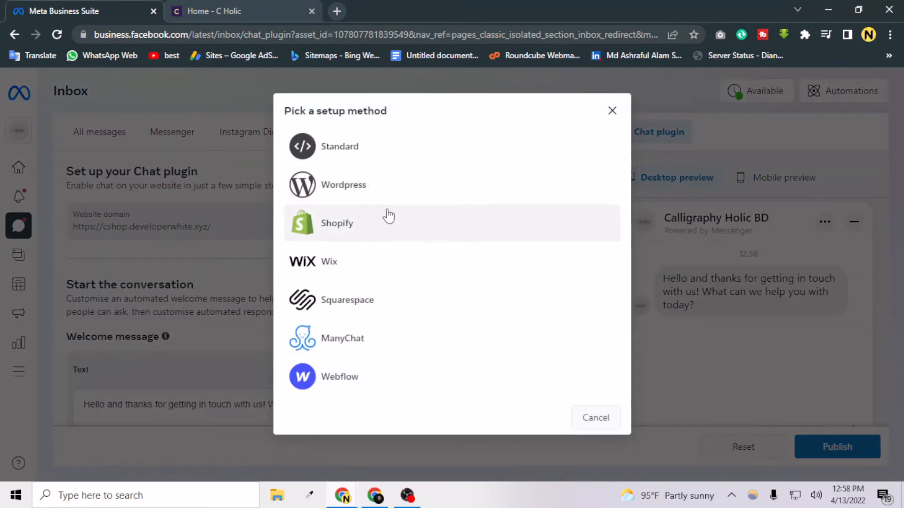
{"action": "left_click", "coordinate": [372, 199]}
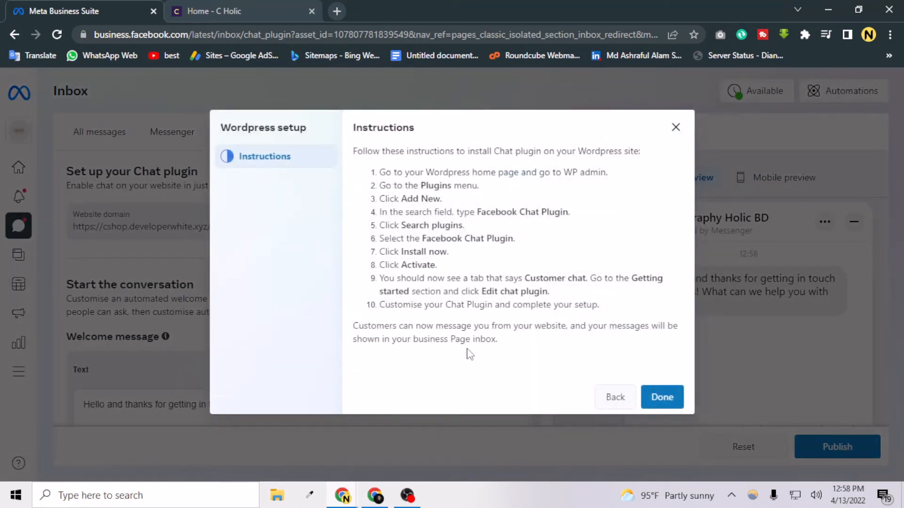
{"action": "left_click", "coordinate": [613, 397]}
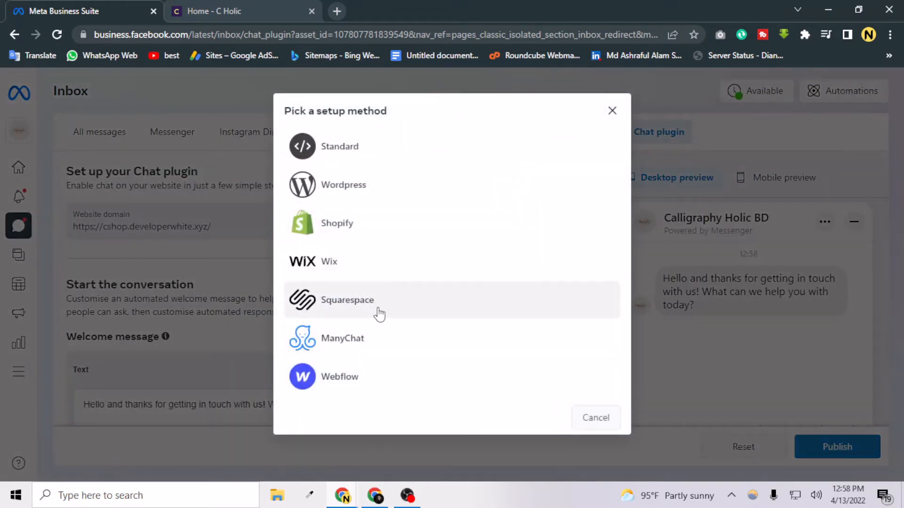
- Choose the Standard setup method, accept English (US) and the existing website domain, and copy the Messenger Chat plugin code
{"action": "left_click", "coordinate": [337, 161]}
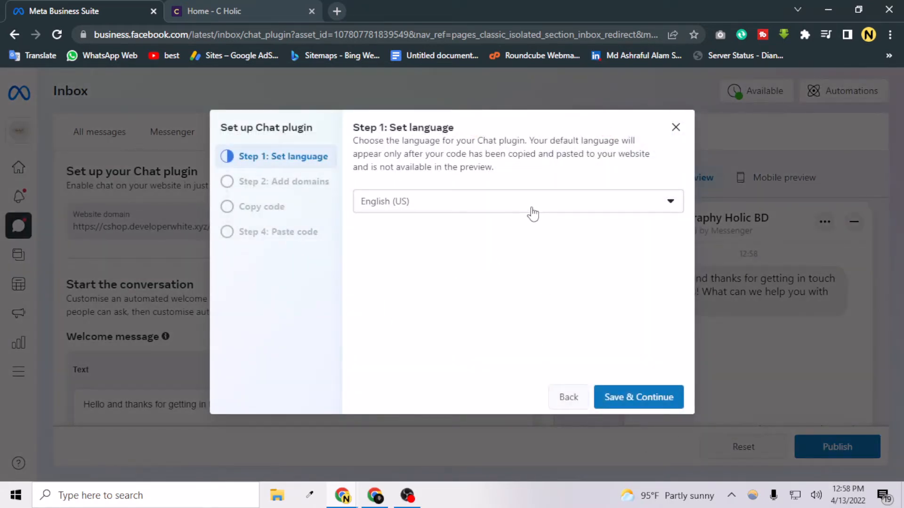
{"action": "left_click", "coordinate": [644, 398]}
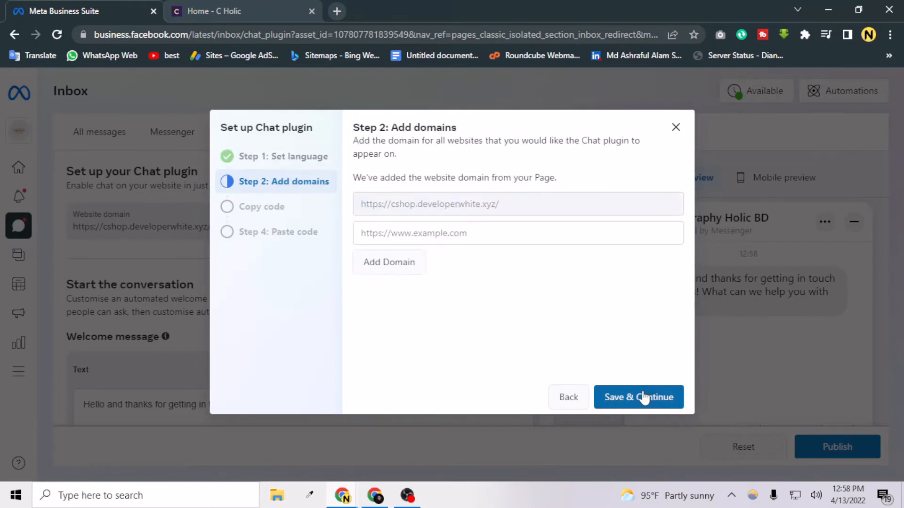
{"action": "left_click", "coordinate": [665, 407]}
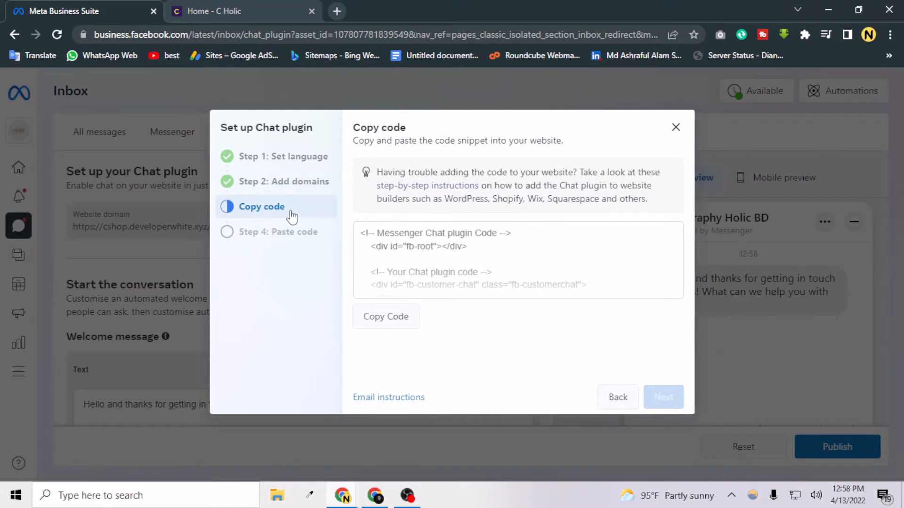
{"action": "left_click", "coordinate": [390, 324]}
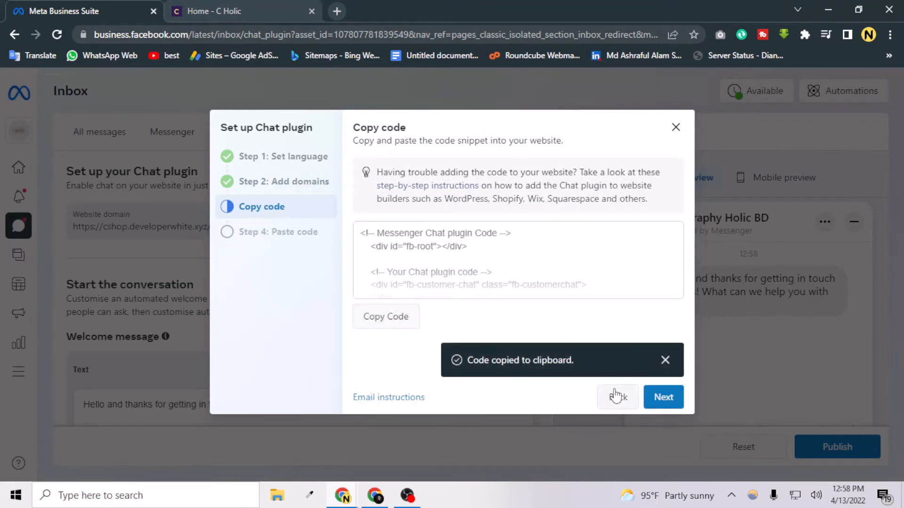
- Complete the remaining paste-code stage of the Chat plugin setup and close the wizard
{"action": "left_click", "coordinate": [658, 397]}
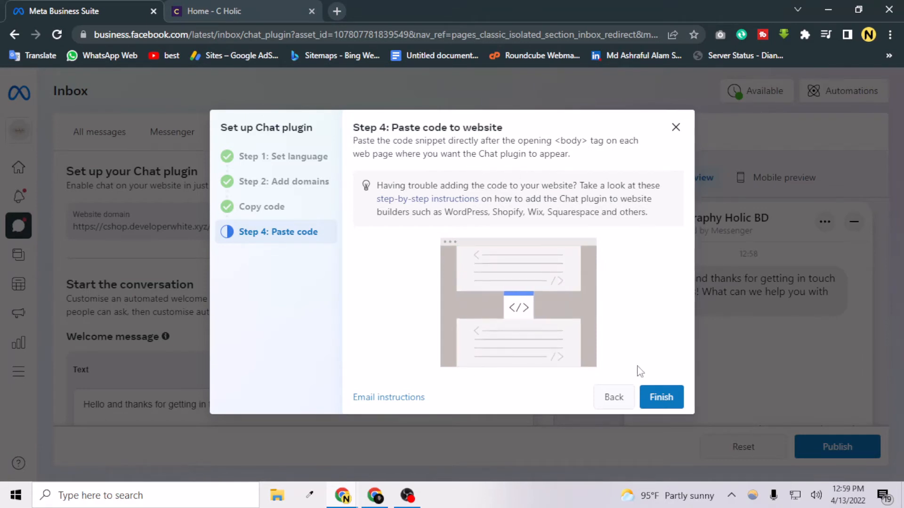
{"action": "left_click", "coordinate": [658, 398]}
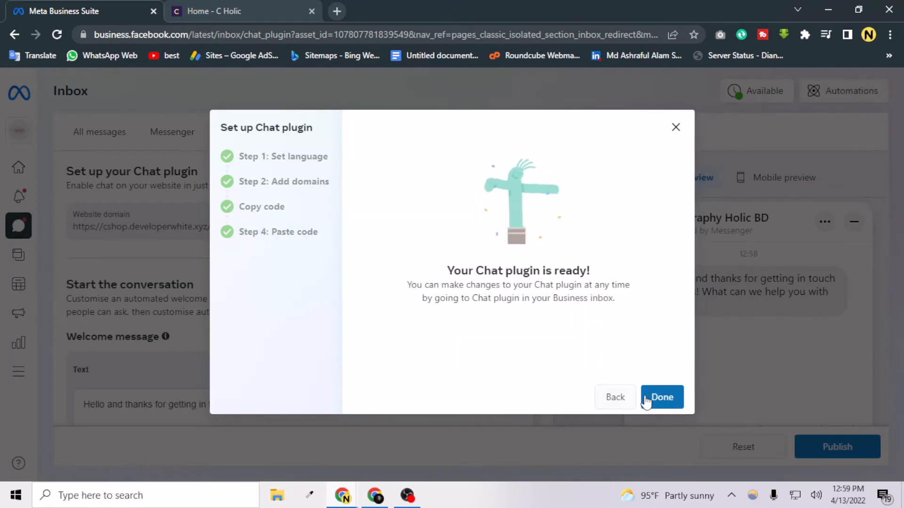
{"action": "left_click", "coordinate": [658, 397]}
- Switch to the C Holic website's home page and open it for editing with Elementor
{"action": "left_click", "coordinate": [261, 11]}
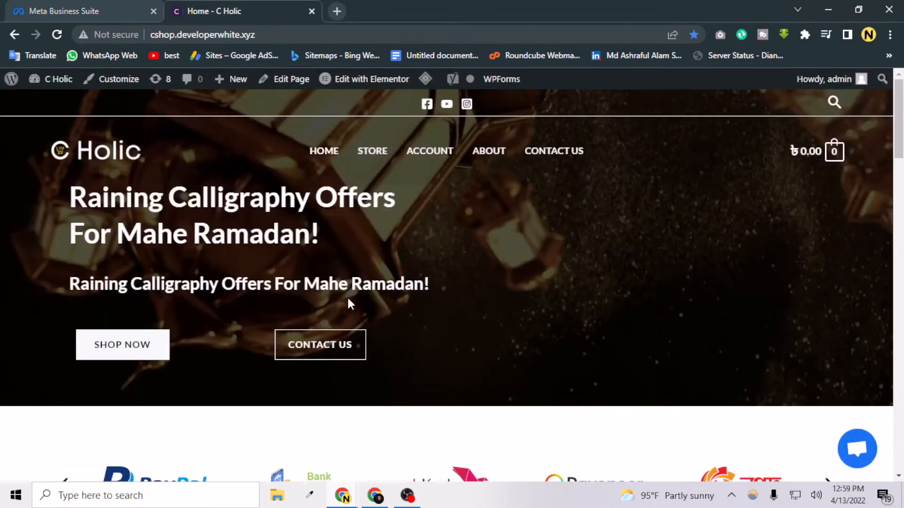
{"action": "scroll", "coordinate": [350, 303], "scroll_direction": "down", "scroll_amount": 6}
{"action": "scroll", "coordinate": [357, 286], "scroll_direction": "up", "scroll_amount": 6}
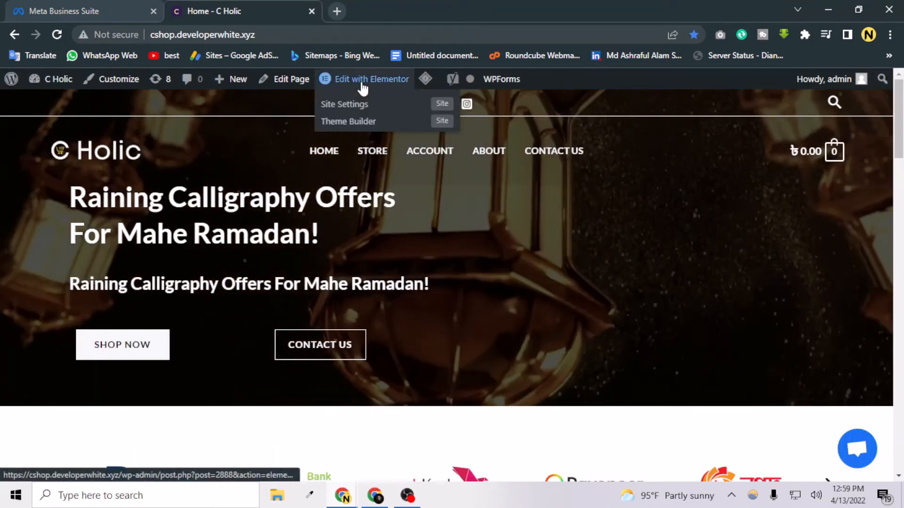
{"action": "left_click", "coordinate": [361, 81]}
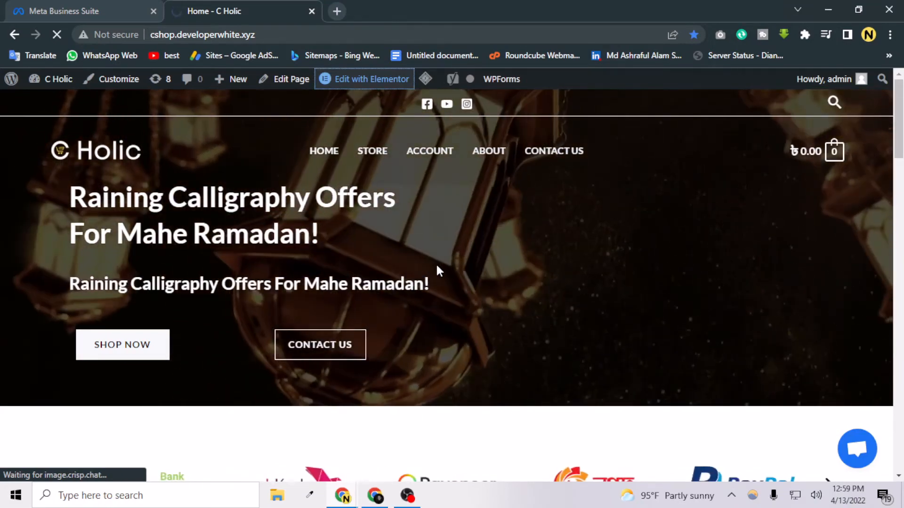
- Load cshop.developerwhite.xyz in a new browser tab, look over the page down to its footer, and open the site's customizer
{"action": "left_click", "coordinate": [336, 11]}
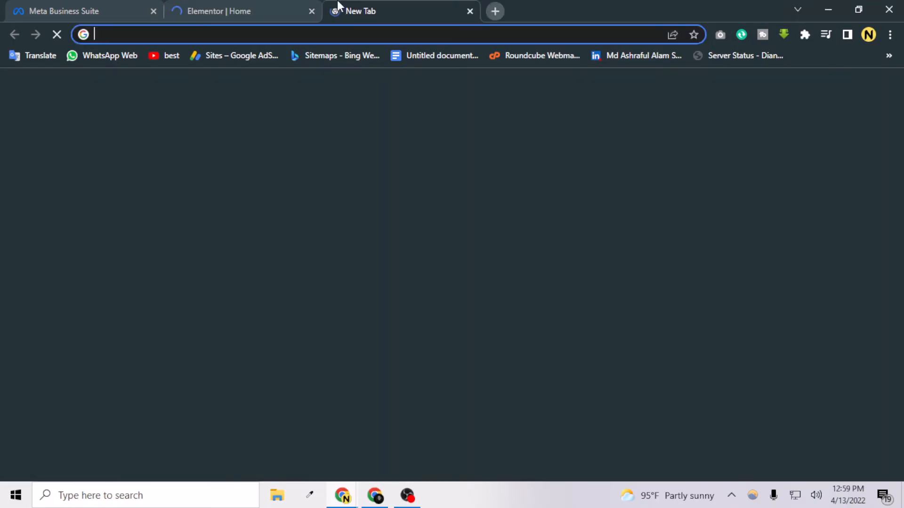
{"action": "type", "text": "cshop.developerwhite.xyz"}
{"action": "key", "text": "Return"}
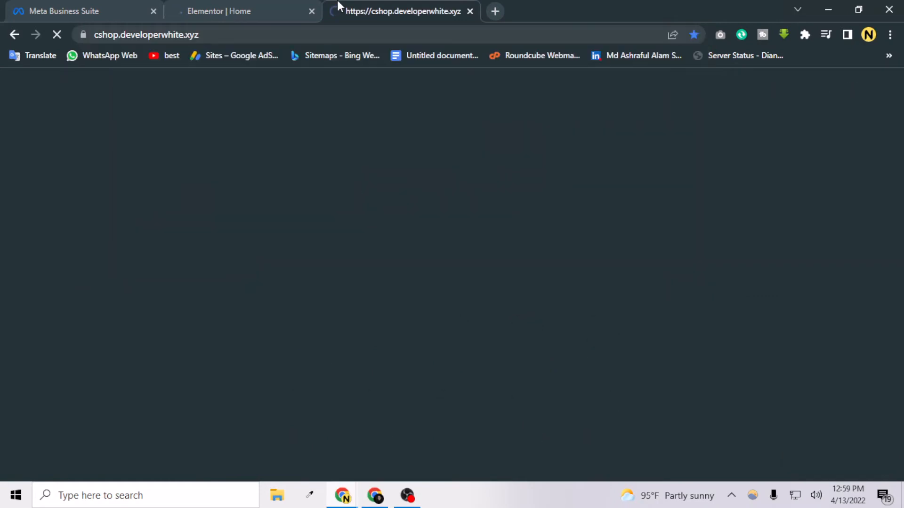
{"action": "left_click", "coordinate": [199, 3]}
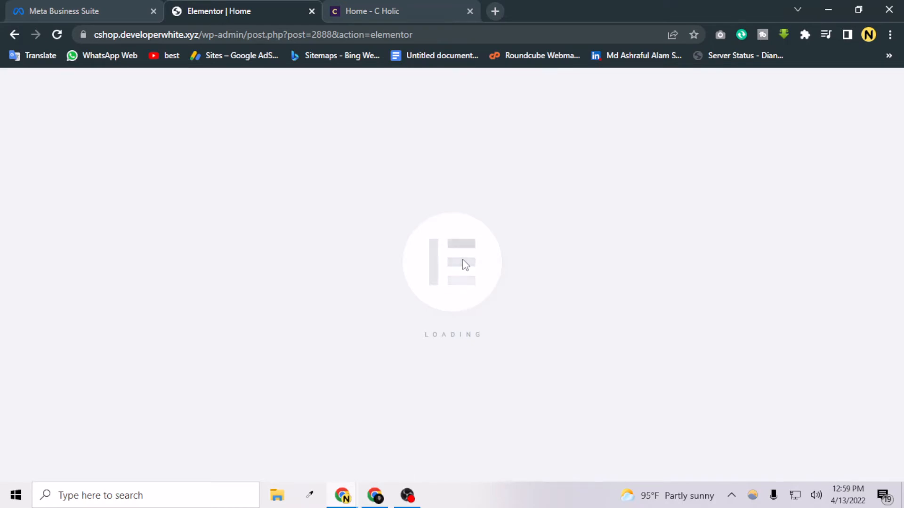
{"action": "left_click", "coordinate": [406, 9]}
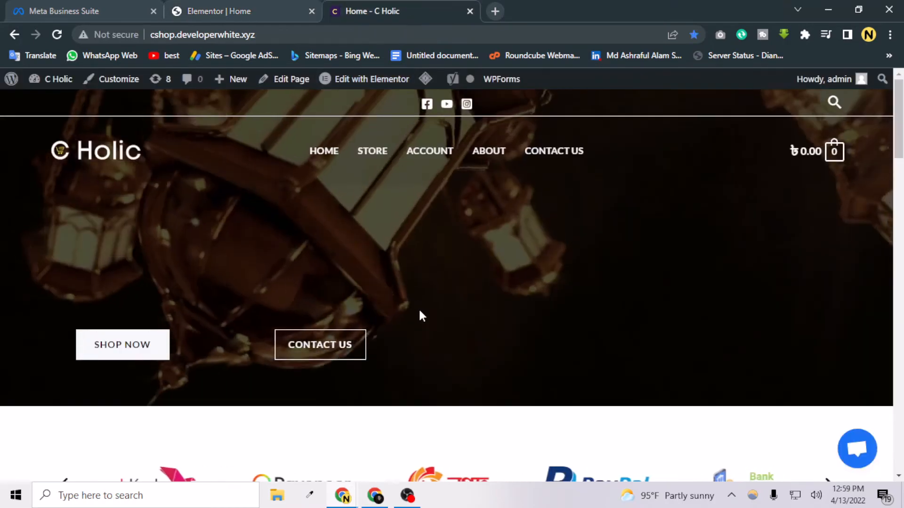
{"action": "scroll", "coordinate": [415, 318], "scroll_direction": "down", "scroll_amount": 10}
{"action": "scroll", "coordinate": [604, 389], "scroll_direction": "down", "scroll_amount": 10}
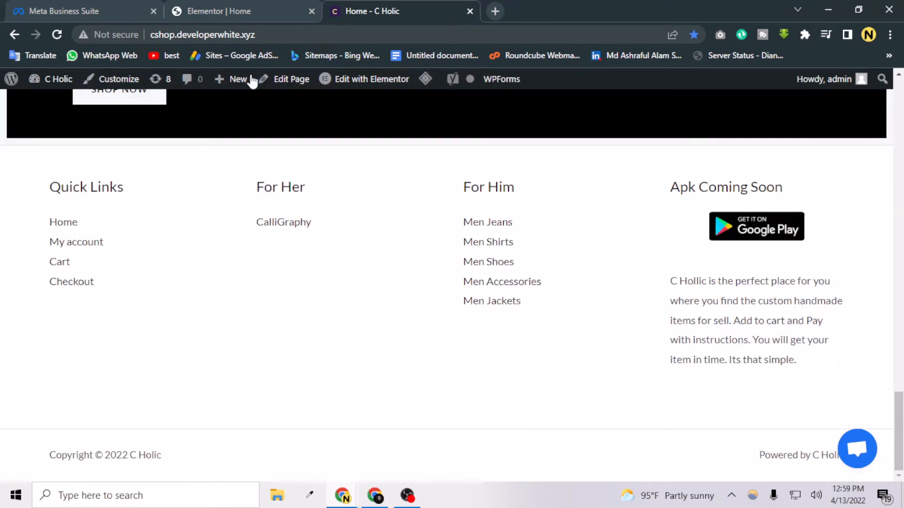
{"action": "left_click", "coordinate": [131, 87]}
{"action": "scroll", "coordinate": [299, 230], "scroll_direction": "up", "scroll_amount": 5}
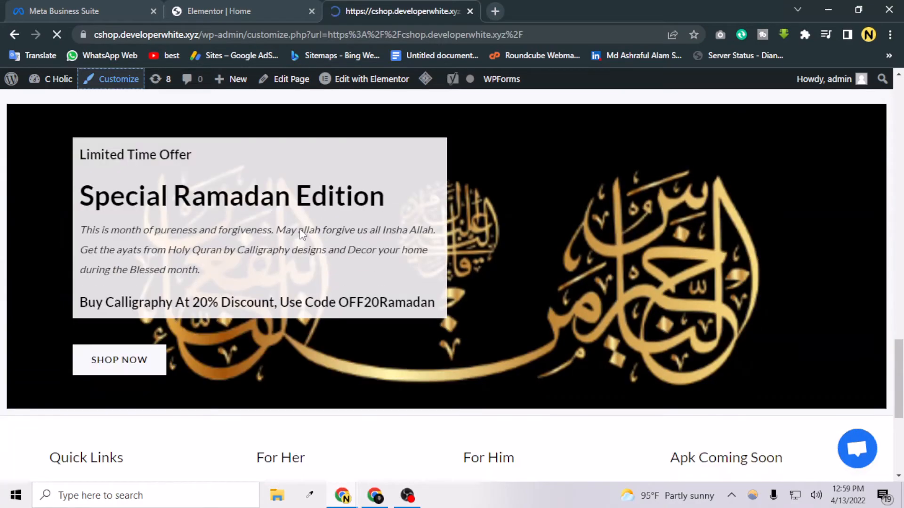
- Return to the Elementor editor and add a single-column section below the Special Ramadan Edition banner, just above the footer
{"action": "left_click", "coordinate": [227, 7]}
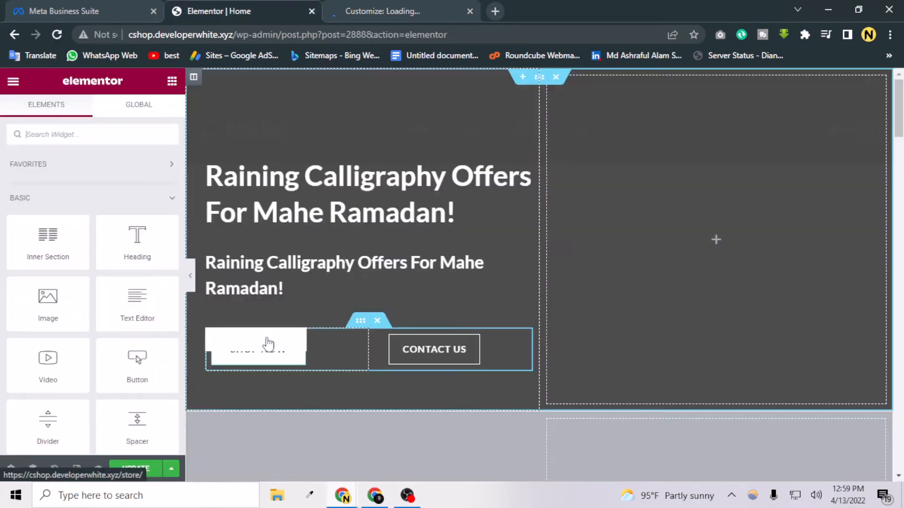
{"action": "scroll", "coordinate": [306, 395], "scroll_direction": "down", "scroll_amount": 10}
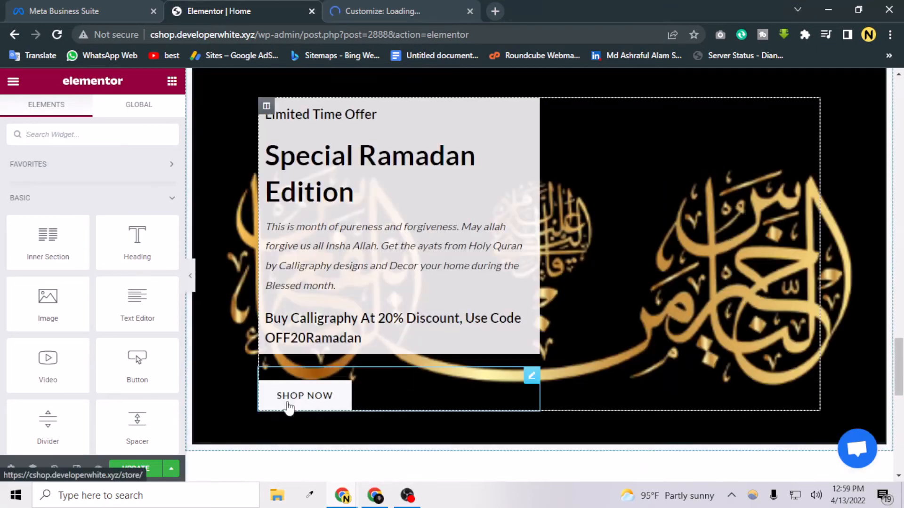
{"action": "scroll", "coordinate": [347, 387], "scroll_direction": "down", "scroll_amount": 6}
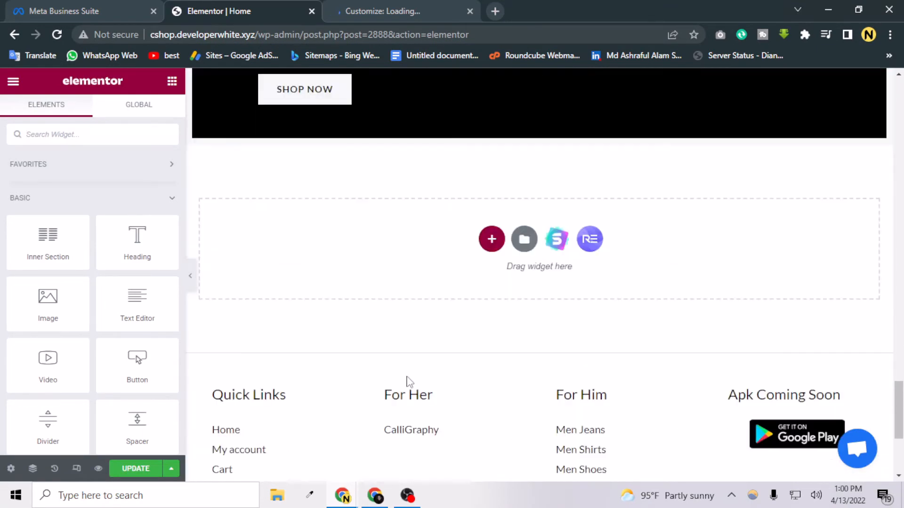
{"action": "left_click", "coordinate": [491, 213]}
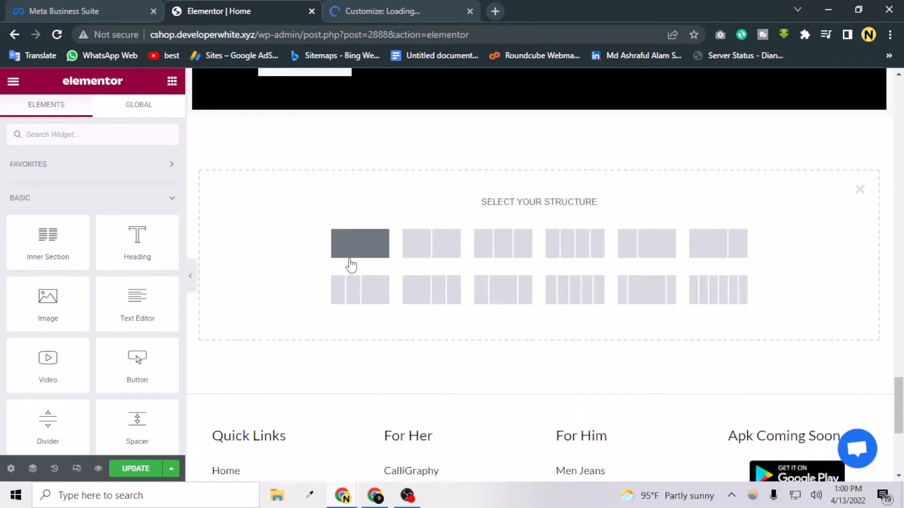
{"action": "left_click", "coordinate": [350, 265]}
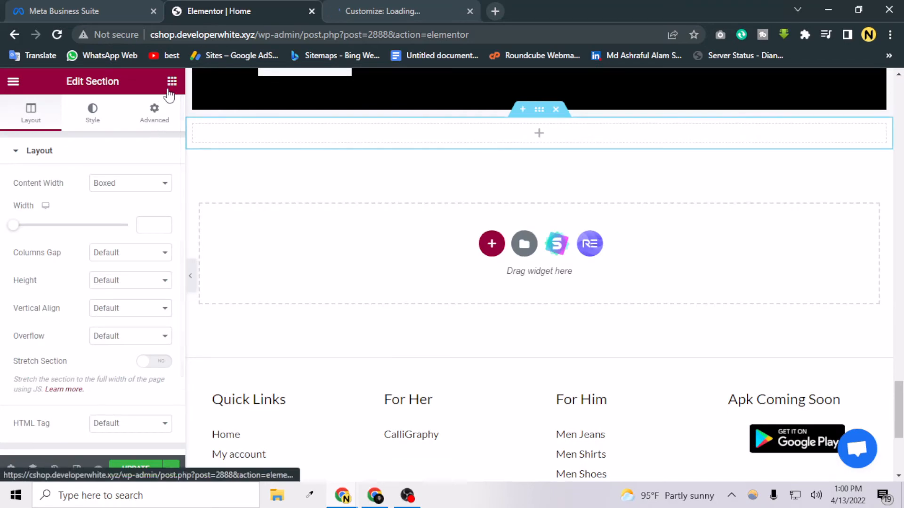
- Place an HTML widget in the new section and paste the copied Messenger Chat plugin code into it
{"action": "left_click", "coordinate": [169, 90]}
{"action": "left_click", "coordinate": [126, 134]}
{"action": "type", "text": "html"}
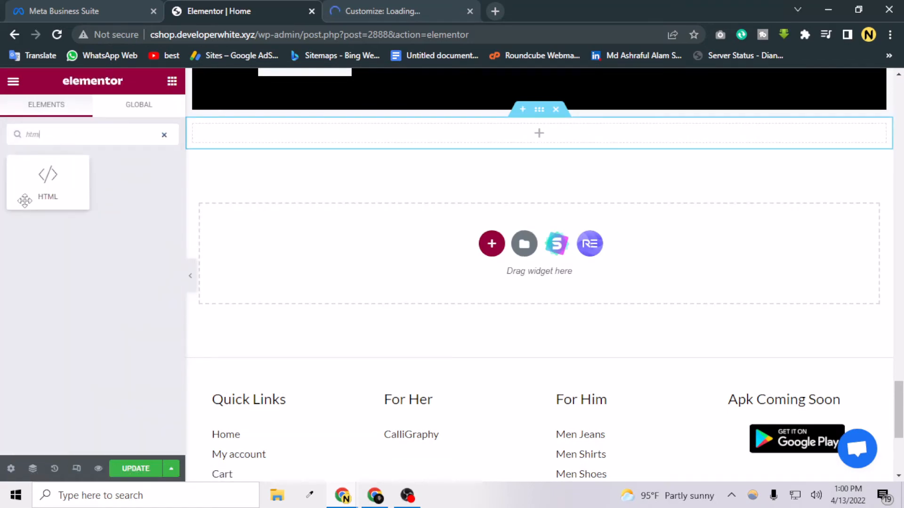
{"action": "left_click_drag", "start_coordinate": [24, 198], "coordinate": [282, 141]}
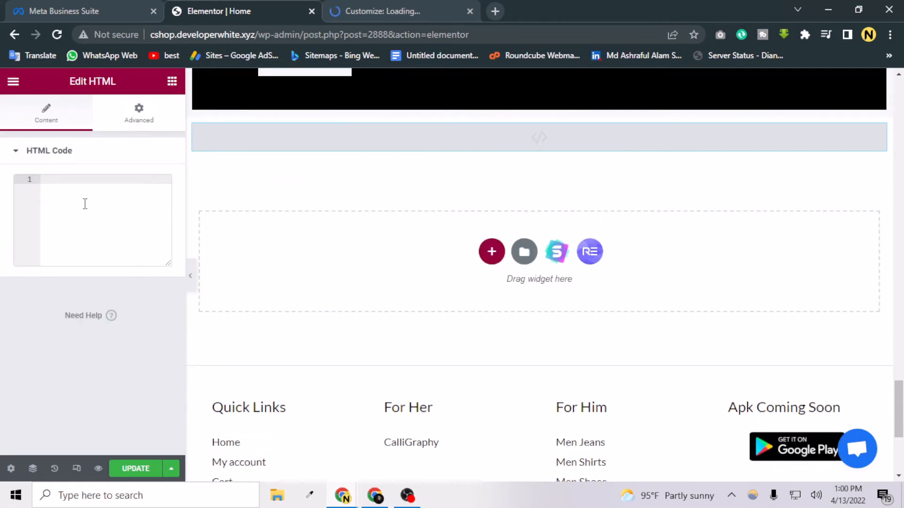
{"action": "key", "text": "super+v"}
{"action": "left_click", "coordinate": [89, 232]}
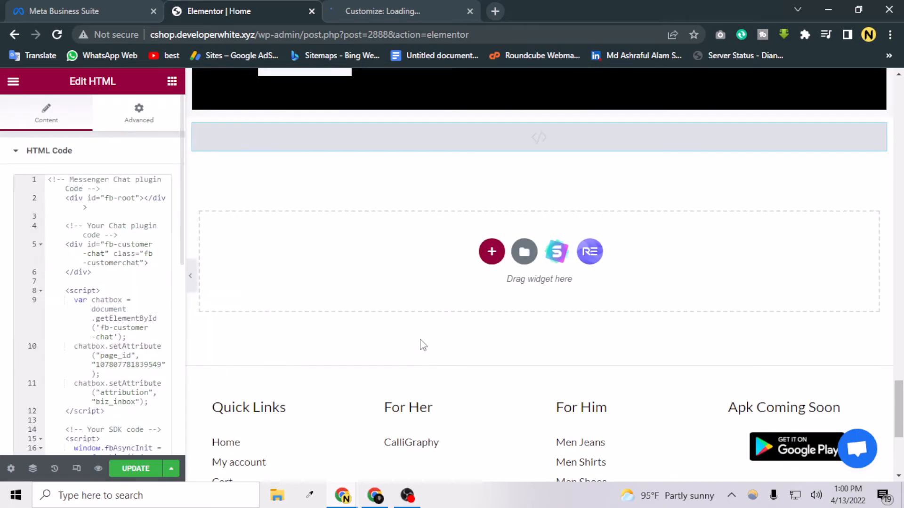
- Open the Messenger chat from its button on the editor canvas and update the home page with the inserted code
{"action": "scroll", "coordinate": [433, 347], "scroll_direction": "up", "scroll_amount": 3}
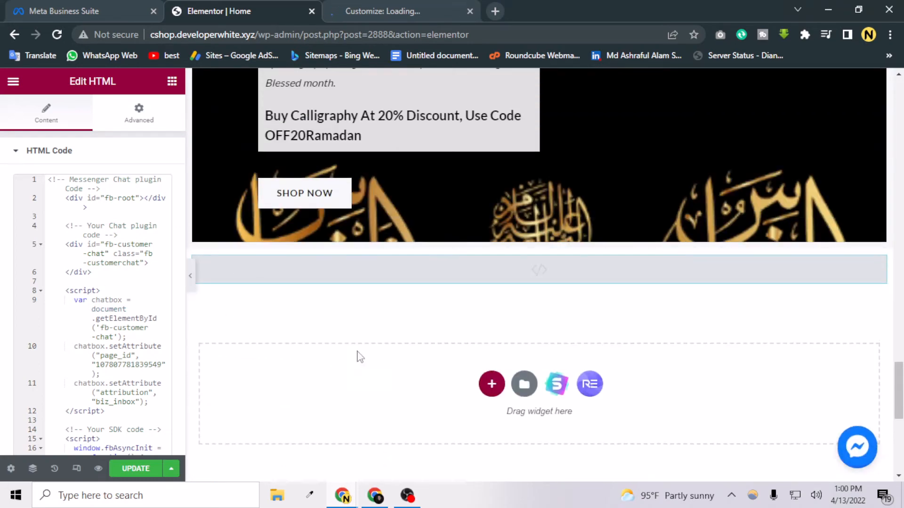
{"action": "left_click", "coordinate": [858, 454]}
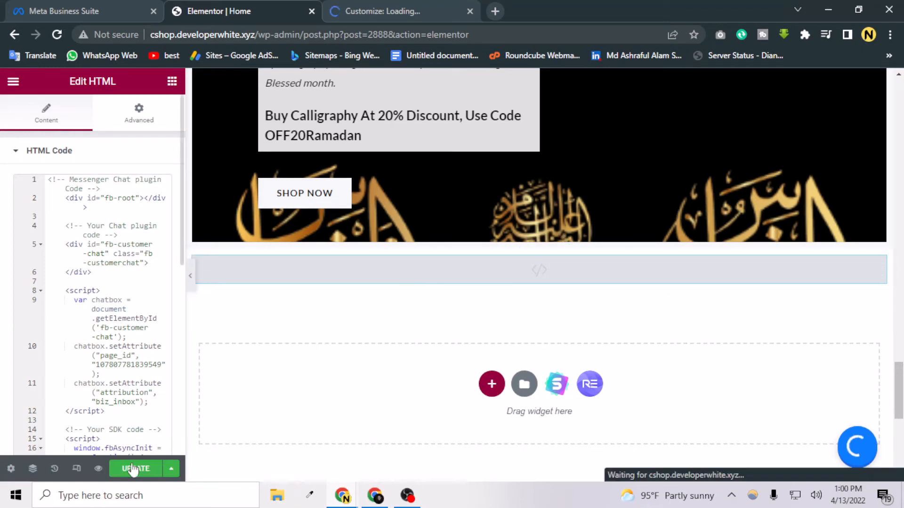
{"action": "left_click", "coordinate": [134, 468]}
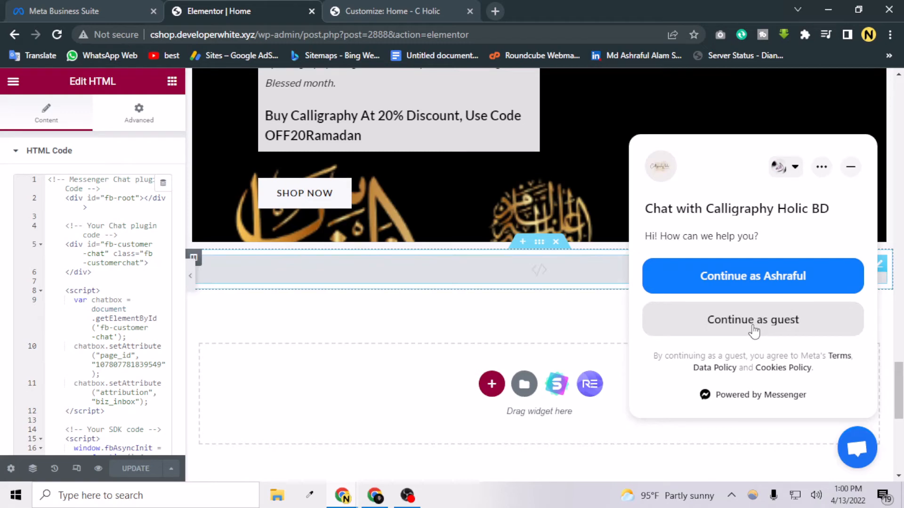
- Check the separate Crisp chat window and close it, and test the Messenger chat button in a preview of the page
{"action": "left_click", "coordinate": [845, 459]}
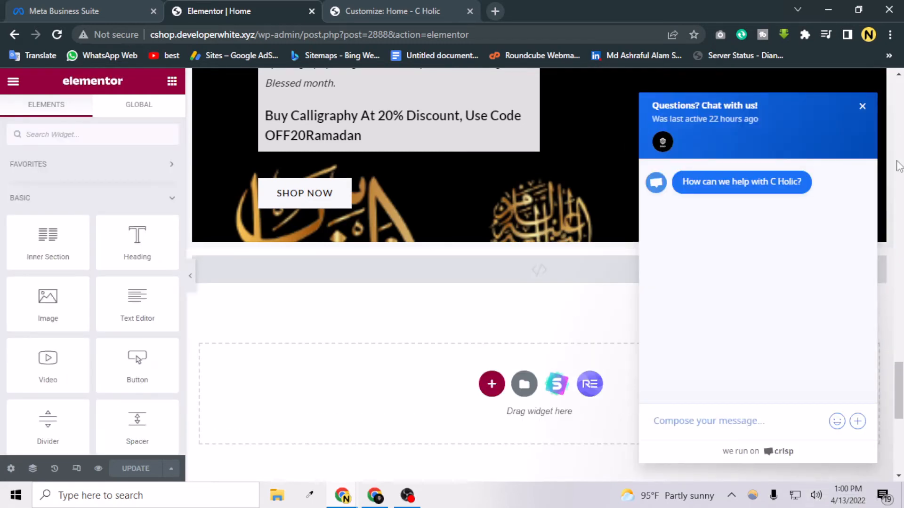
{"action": "left_click", "coordinate": [863, 107]}
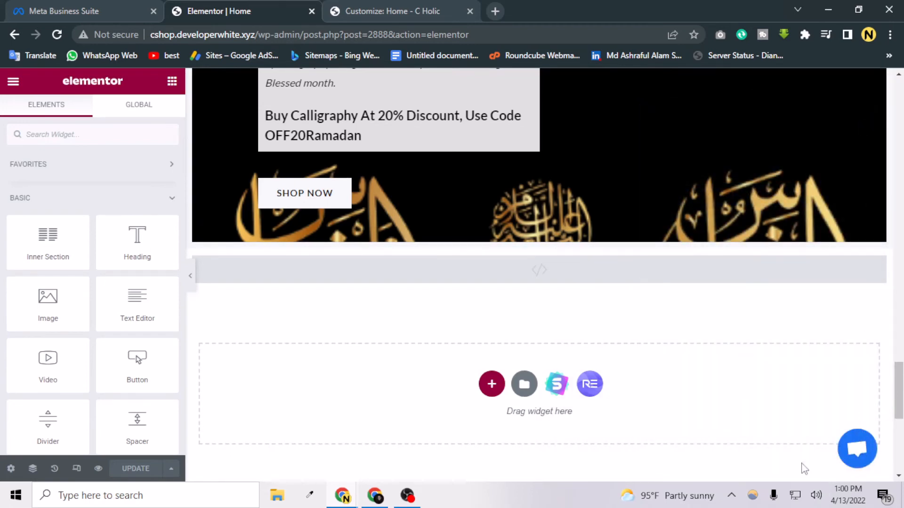
{"action": "left_click", "coordinate": [98, 469]}
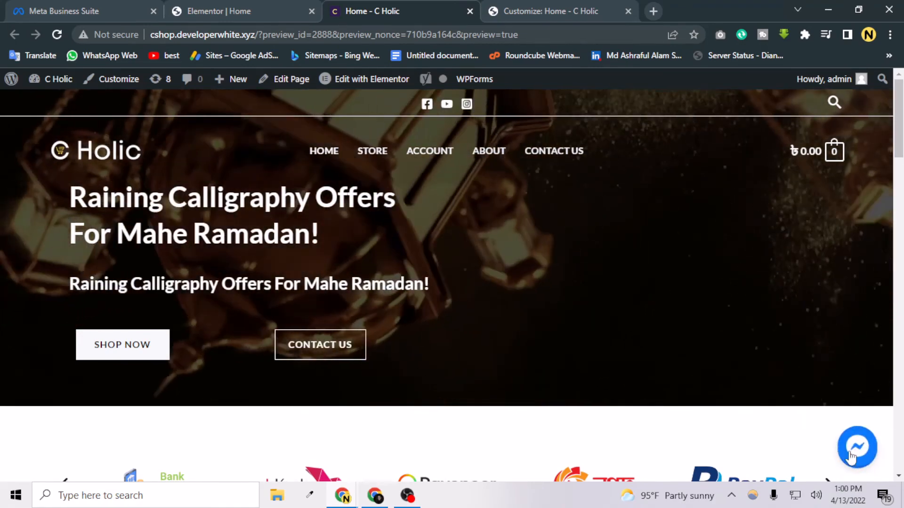
{"action": "left_click", "coordinate": [856, 448]}
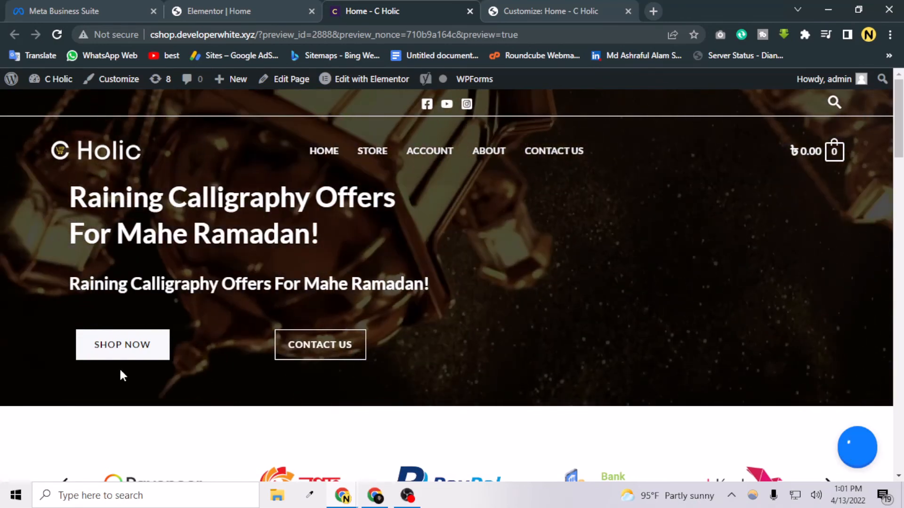
- In Meta Business Suite's Chat plugin customisation, set the position alignment to Left and publish the change
{"action": "left_click", "coordinate": [120, 6]}
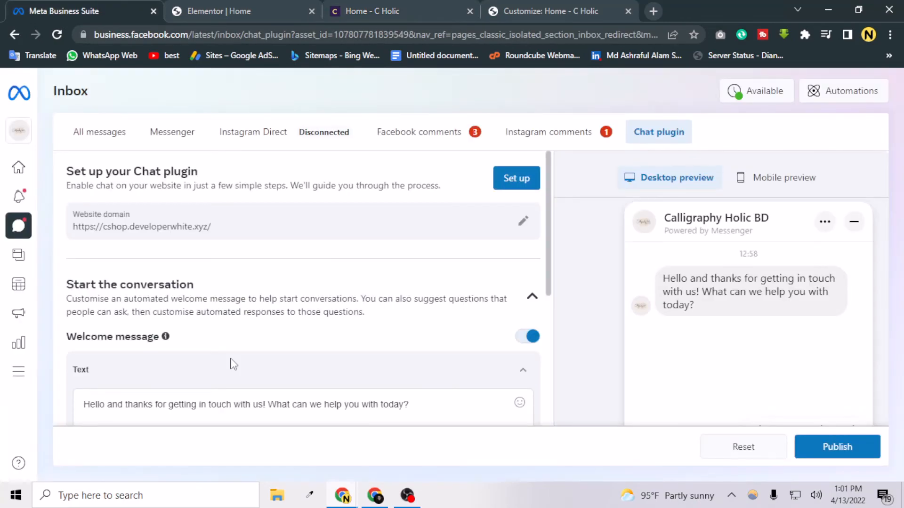
{"action": "scroll", "coordinate": [232, 364], "scroll_direction": "down", "scroll_amount": 5}
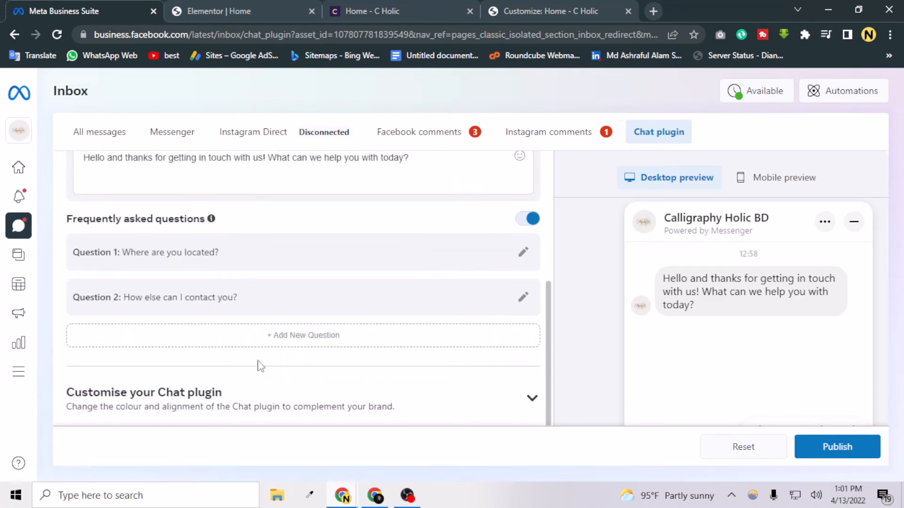
{"action": "left_click", "coordinate": [534, 403]}
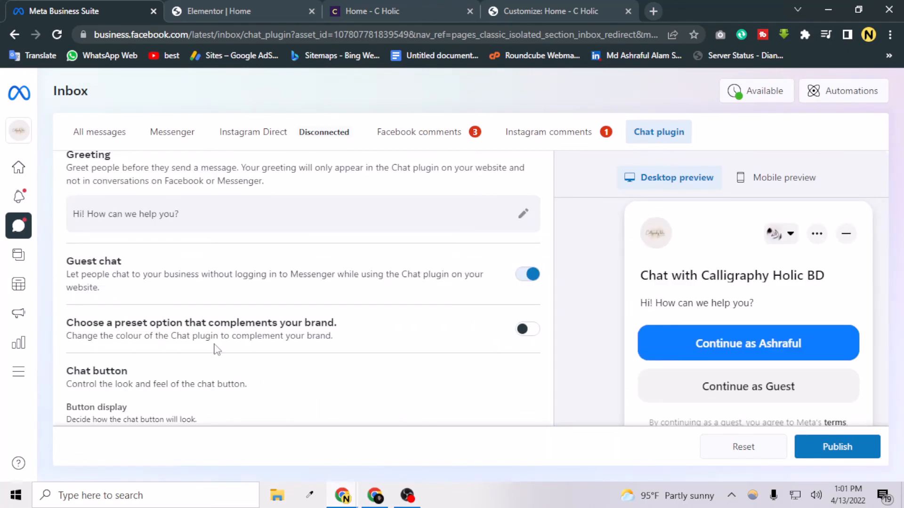
{"action": "scroll", "coordinate": [198, 373], "scroll_direction": "down", "scroll_amount": 10}
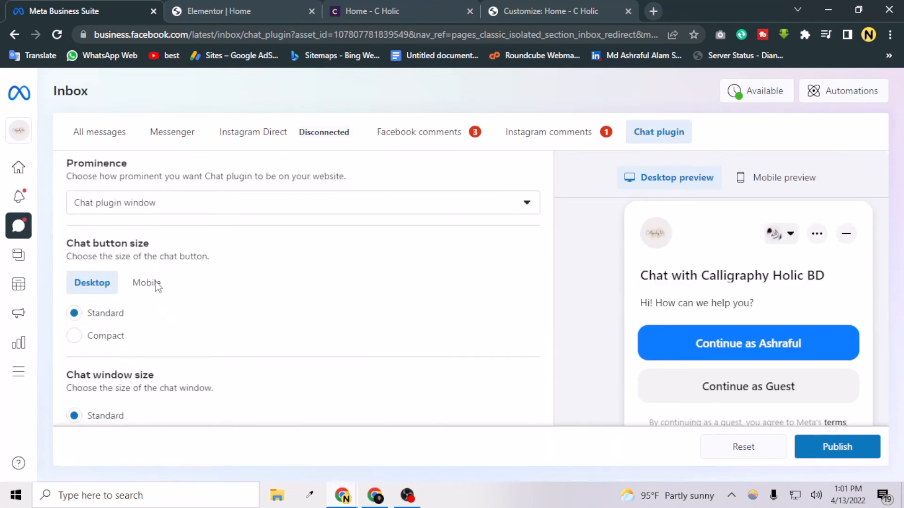
{"action": "scroll", "coordinate": [152, 241], "scroll_direction": "down", "scroll_amount": 6}
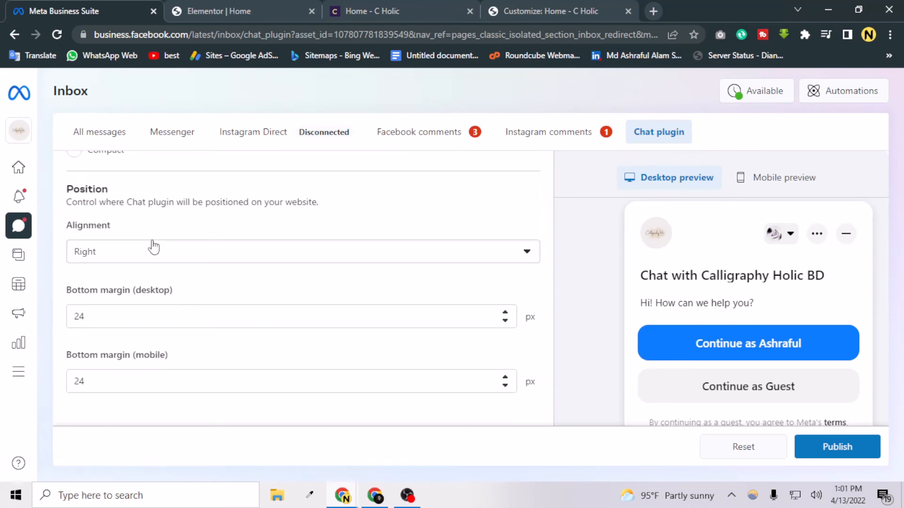
{"action": "left_click", "coordinate": [153, 252]}
{"action": "left_click", "coordinate": [156, 283]}
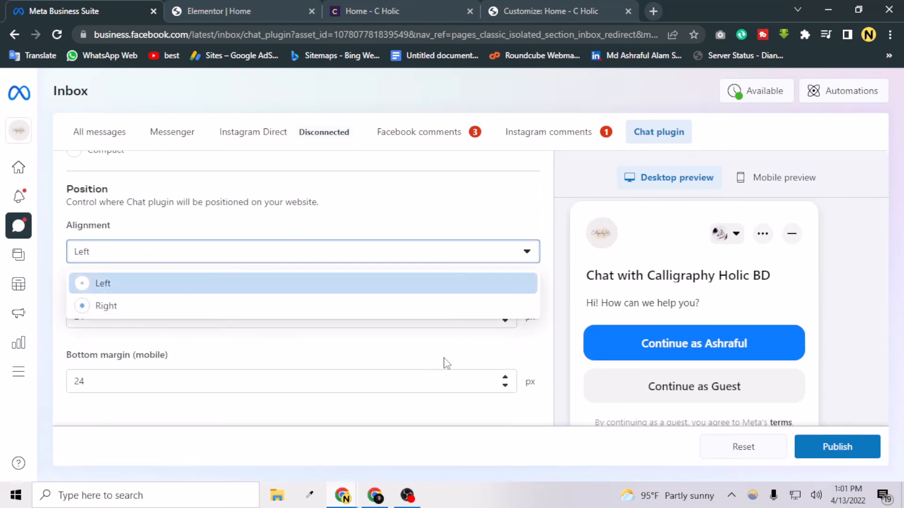
{"action": "left_click", "coordinate": [837, 447]}
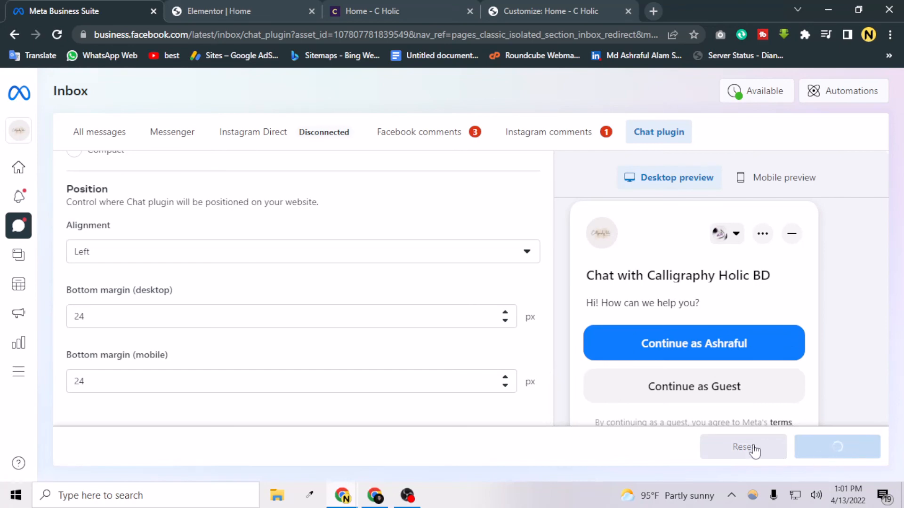
- Reload the home page preview and test the Messenger chat button in its new position
{"action": "left_click", "coordinate": [338, 2]}
{"action": "left_click", "coordinate": [60, 33]}
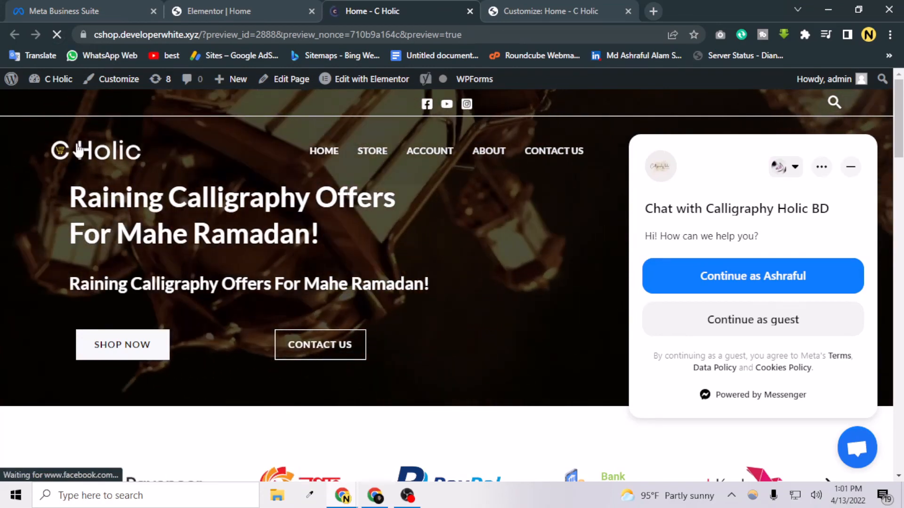
{"action": "scroll", "coordinate": [149, 387], "scroll_direction": "down", "scroll_amount": 3}
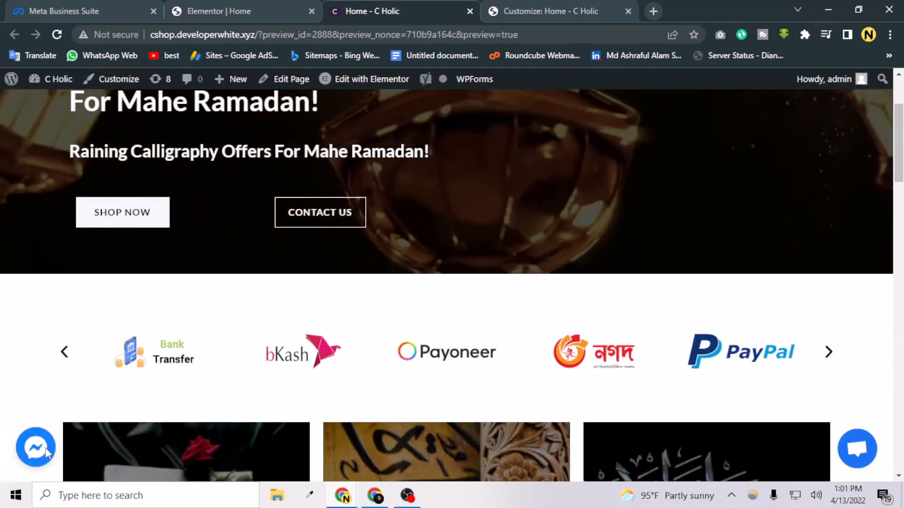
{"action": "left_click", "coordinate": [46, 448]}
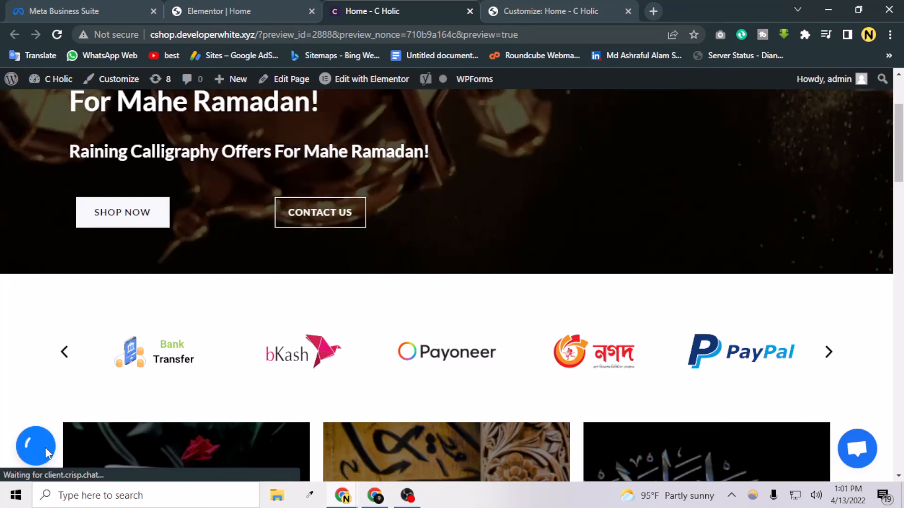
{"action": "scroll", "coordinate": [471, 268], "scroll_direction": "up", "scroll_amount": 5}
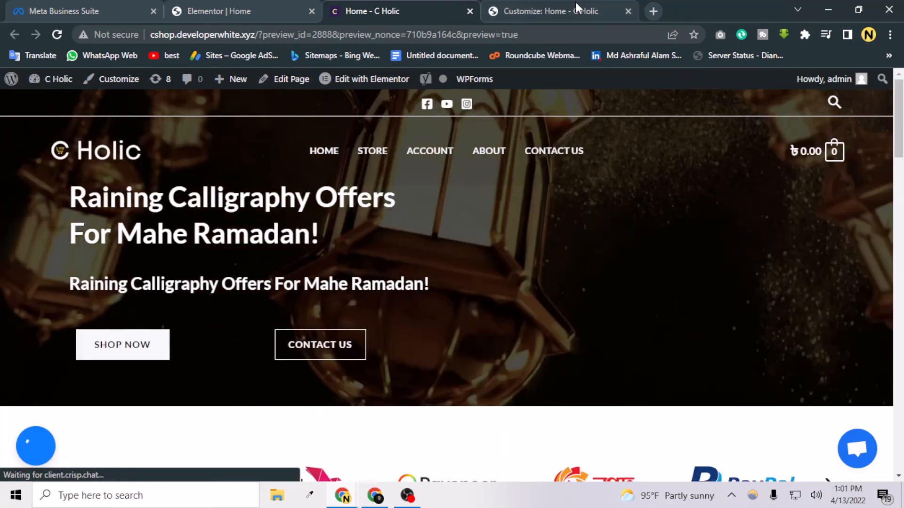
- Close the C Holic site customizer and return to the home page preview
{"action": "left_click", "coordinate": [576, 9]}
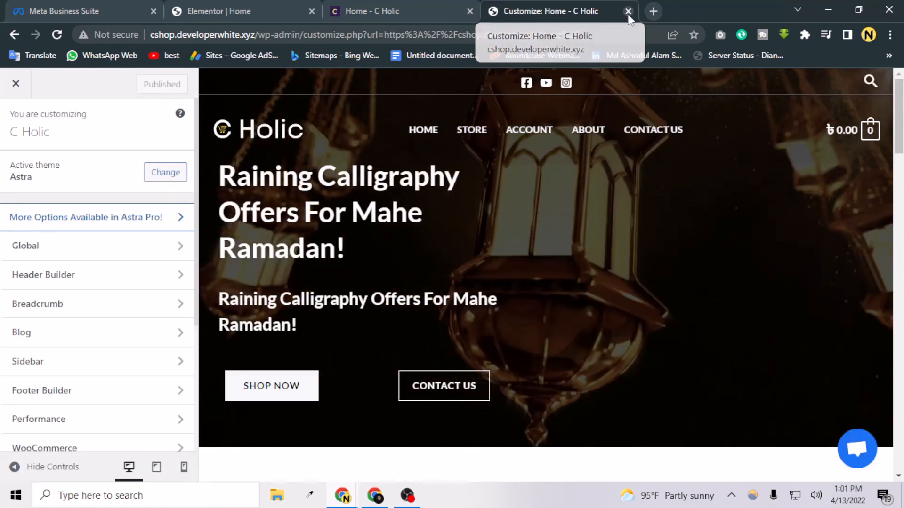
{"action": "left_click", "coordinate": [627, 11]}
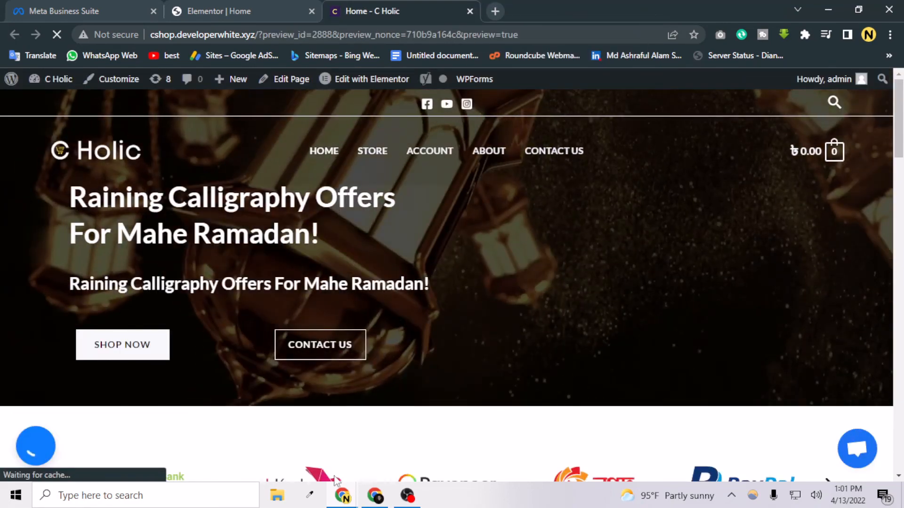